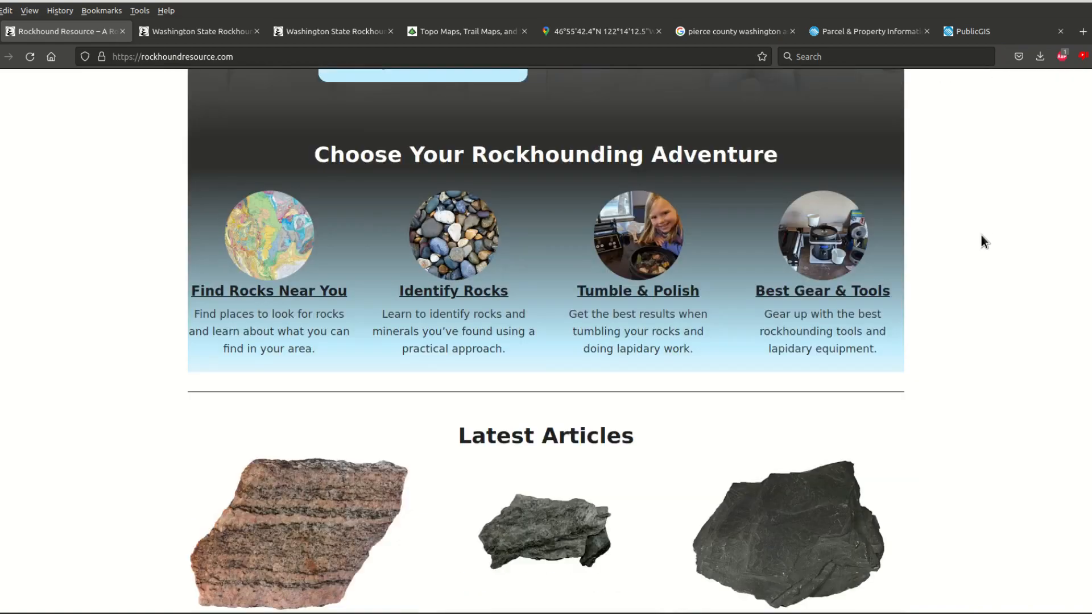
Turn off Adblock Plus for rockhoundresource.com and refresh the page.
scroll(982, 232, up, 15)
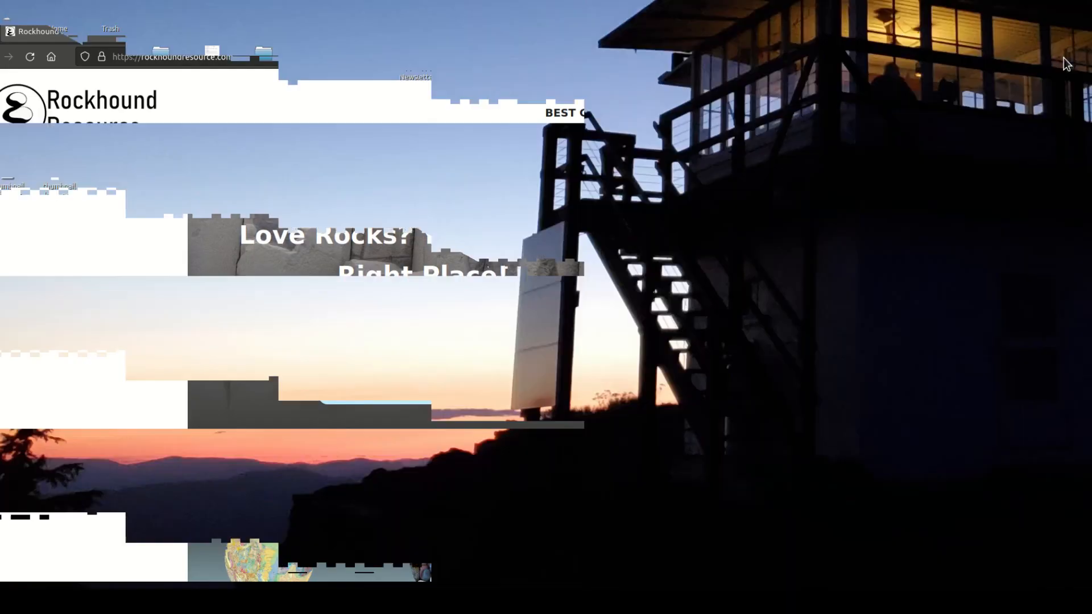
click(1062, 57)
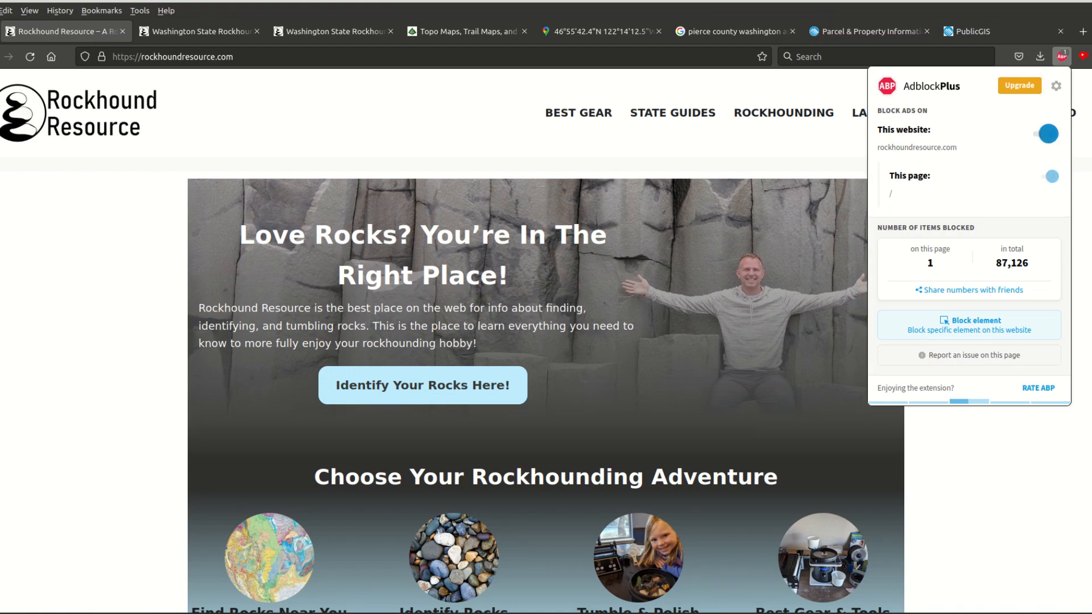
click(1043, 135)
click(921, 310)
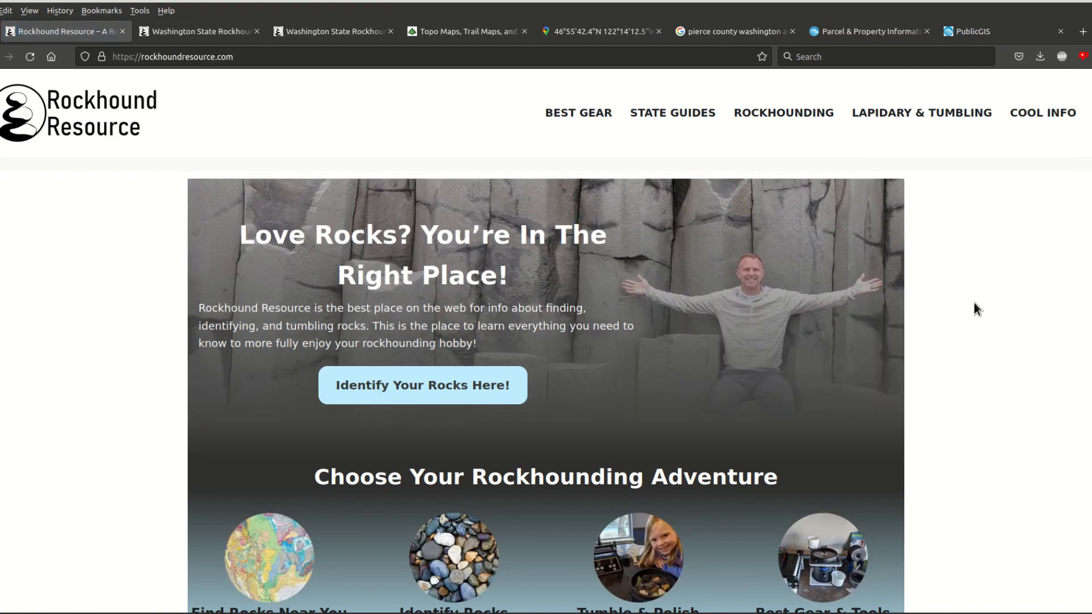
Open the State Guides page and look over the state list and the description of what the guides contain.
click(668, 115)
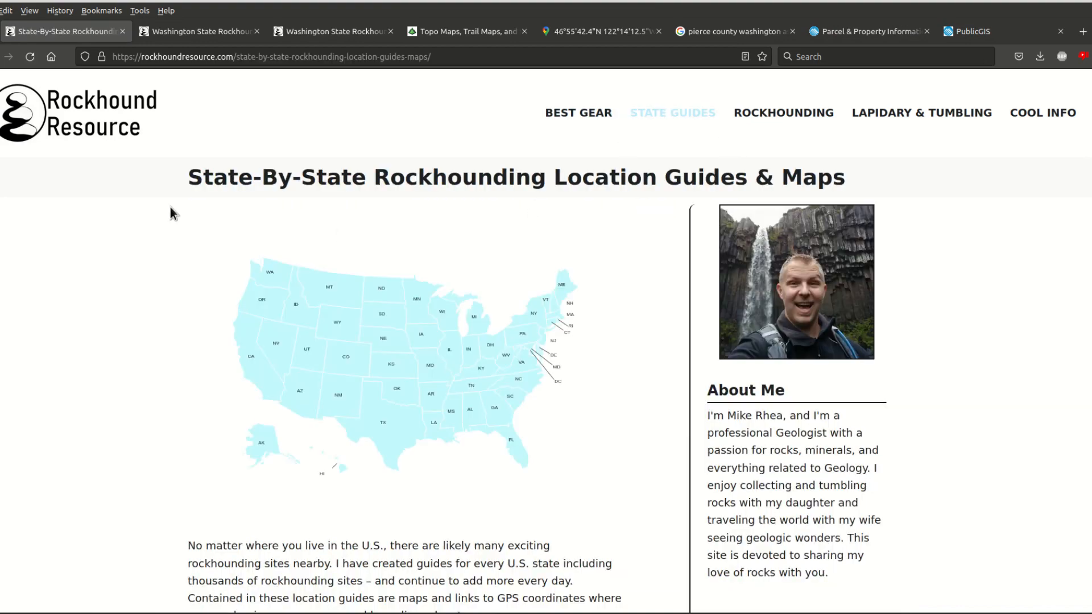
scroll(169, 207, down, 10)
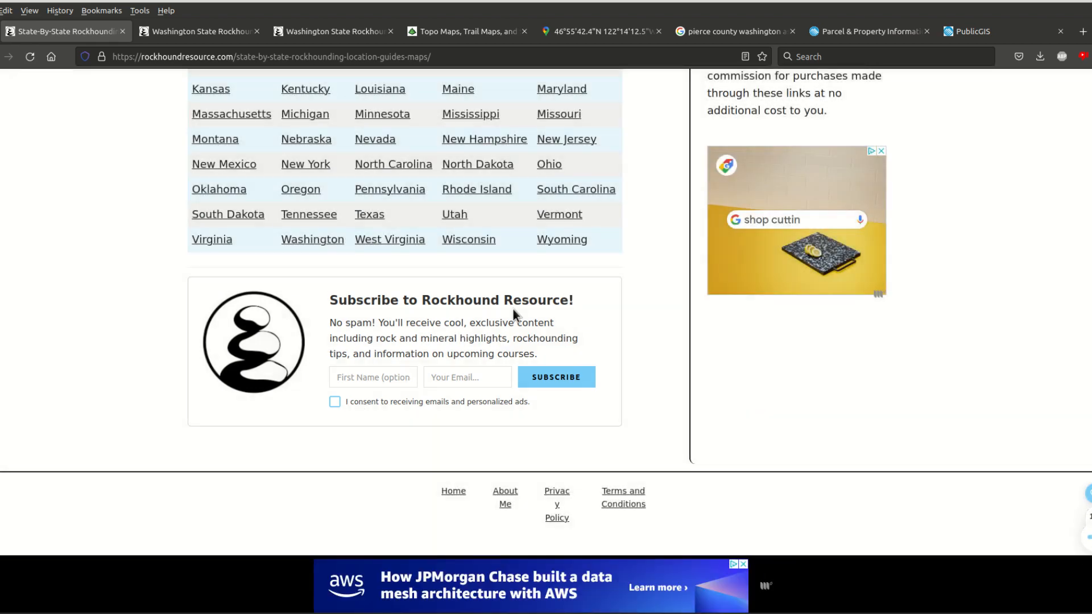
scroll(910, 367, up, 4)
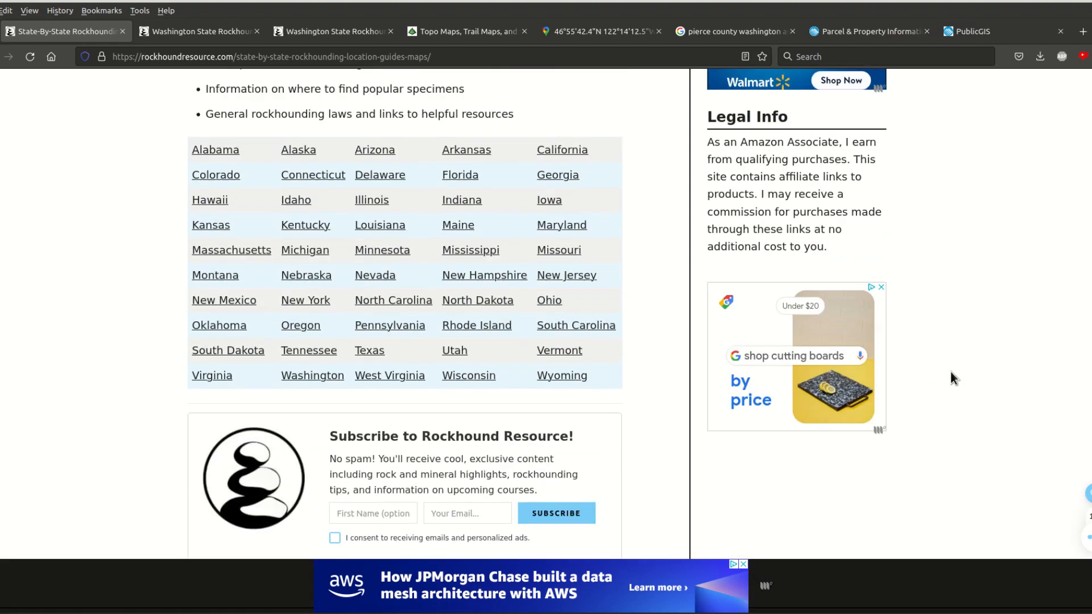
scroll(950, 372, up, 10)
scroll(950, 372, down, 5)
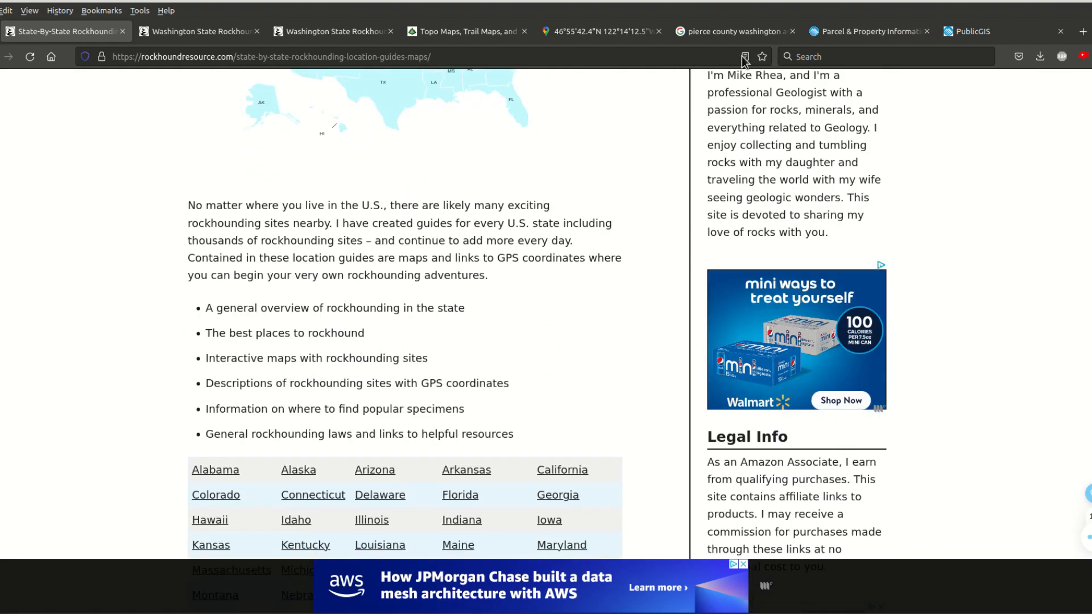
Turn Adblock Plus back on for rockhoundresource.com and reload the state guides page.
click(1061, 56)
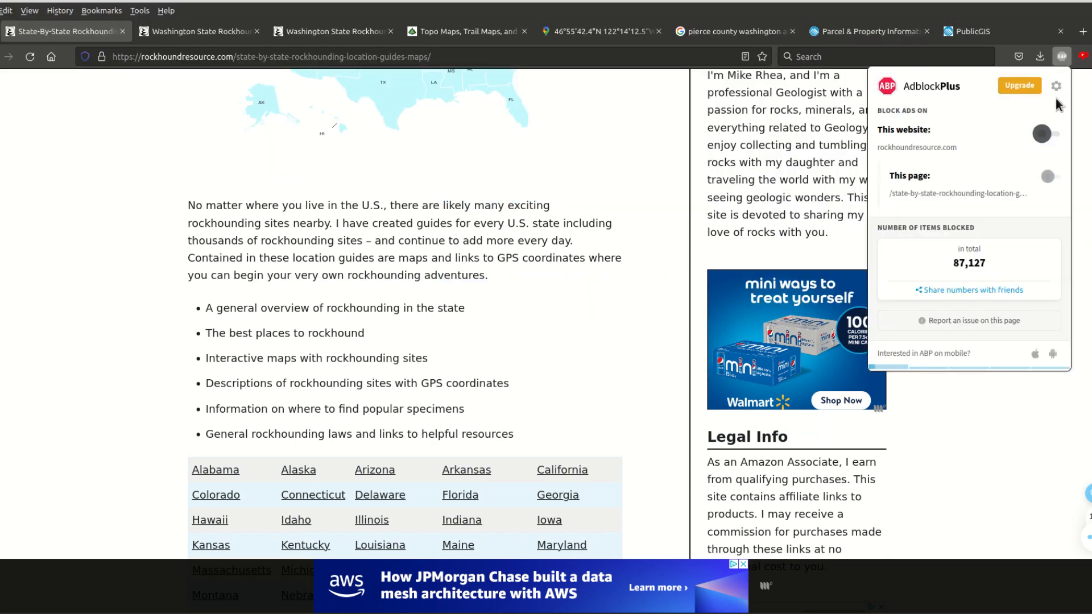
click(1045, 133)
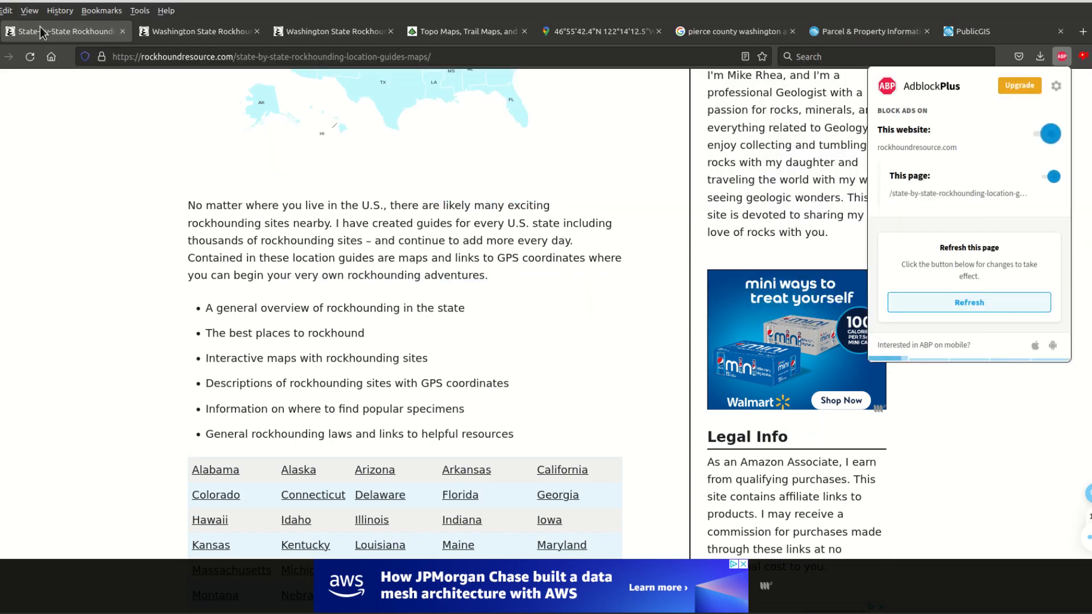
click(30, 57)
Close the state guides page and read through the Washington State guide as far as its rockhounding locations map.
middle_click(108, 32)
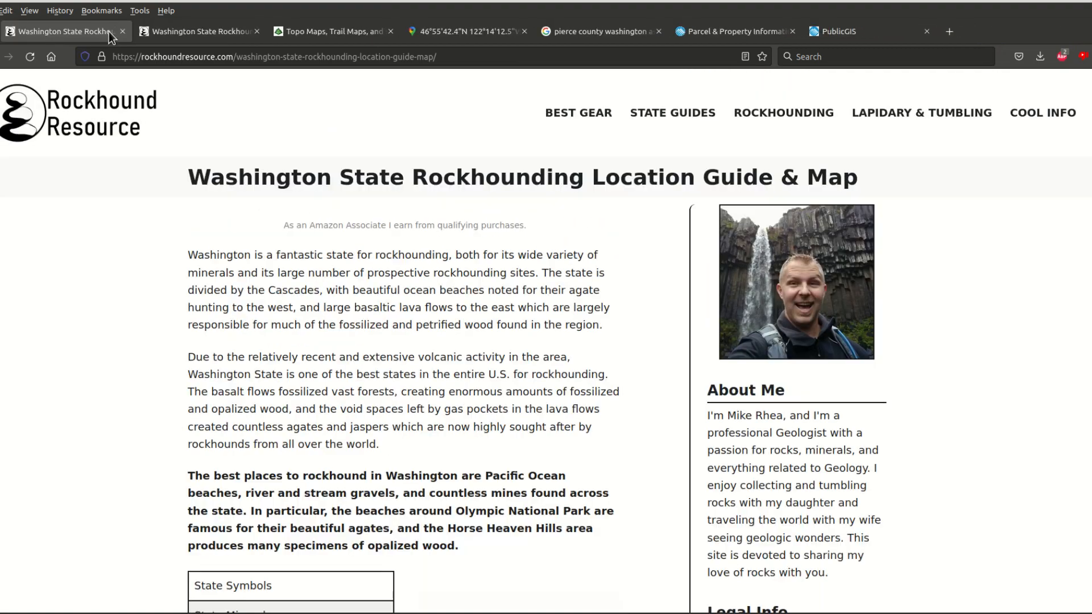
scroll(381, 273, down, 5)
scroll(609, 291, up, 5)
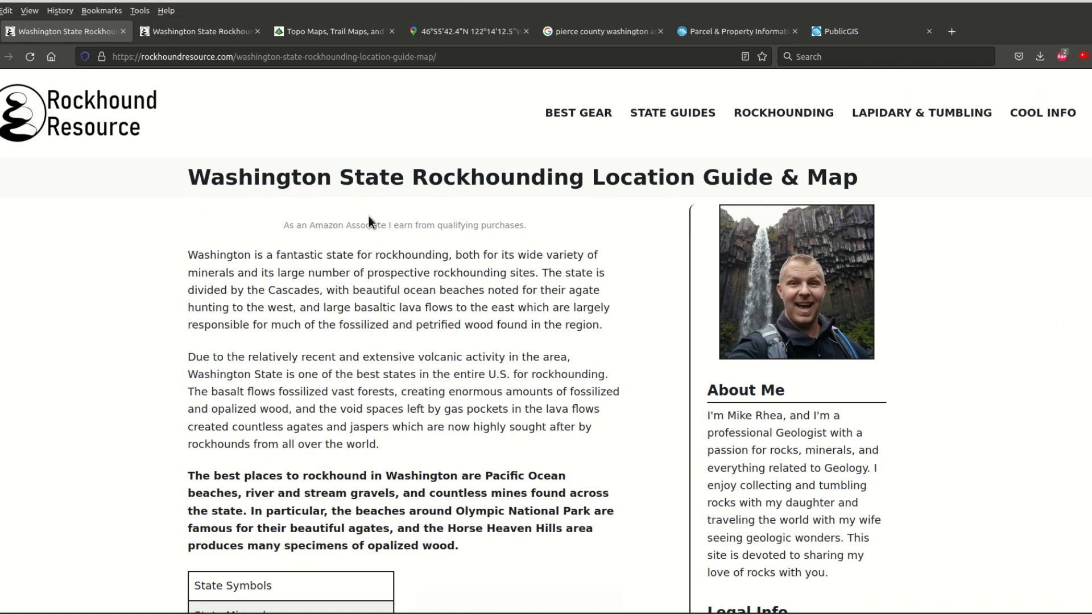
scroll(640, 238, down, 15)
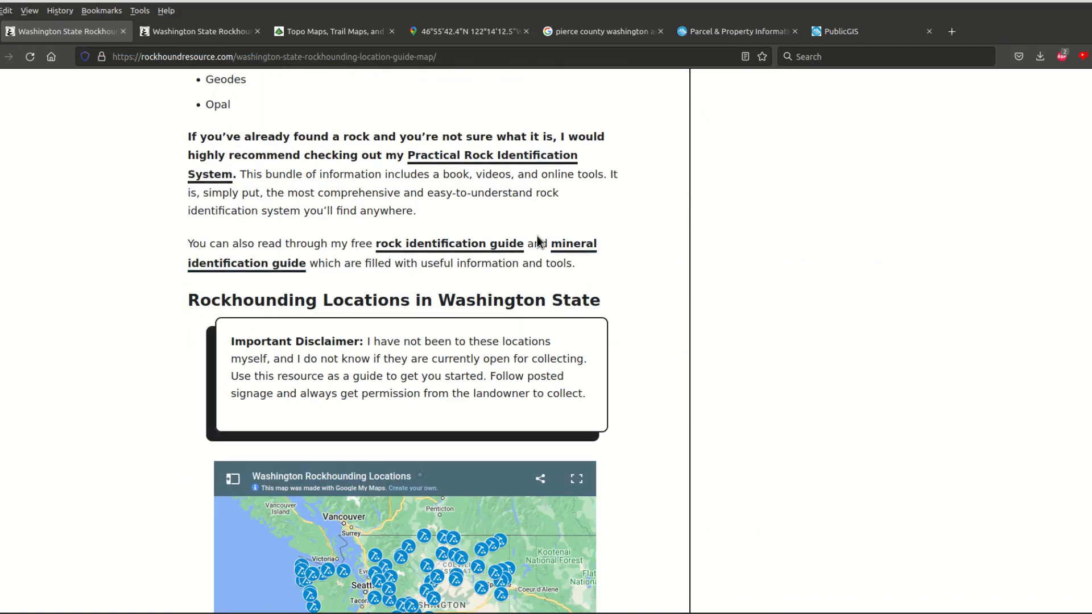
scroll(160, 310, down, 5)
scroll(160, 313, up, 3)
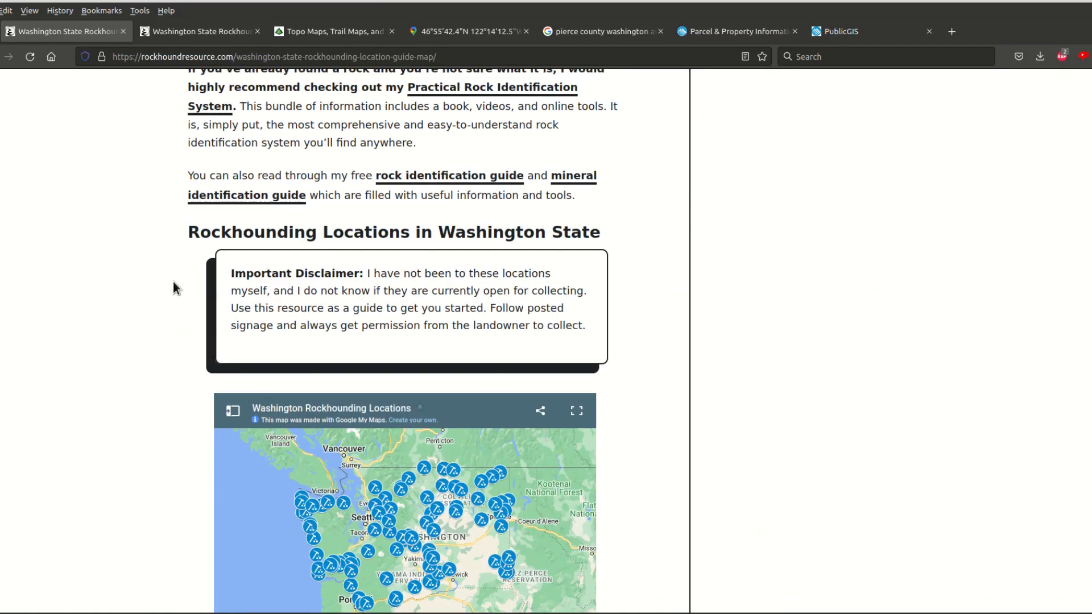
scroll(145, 312, down, 6)
scroll(705, 260, up, 3)
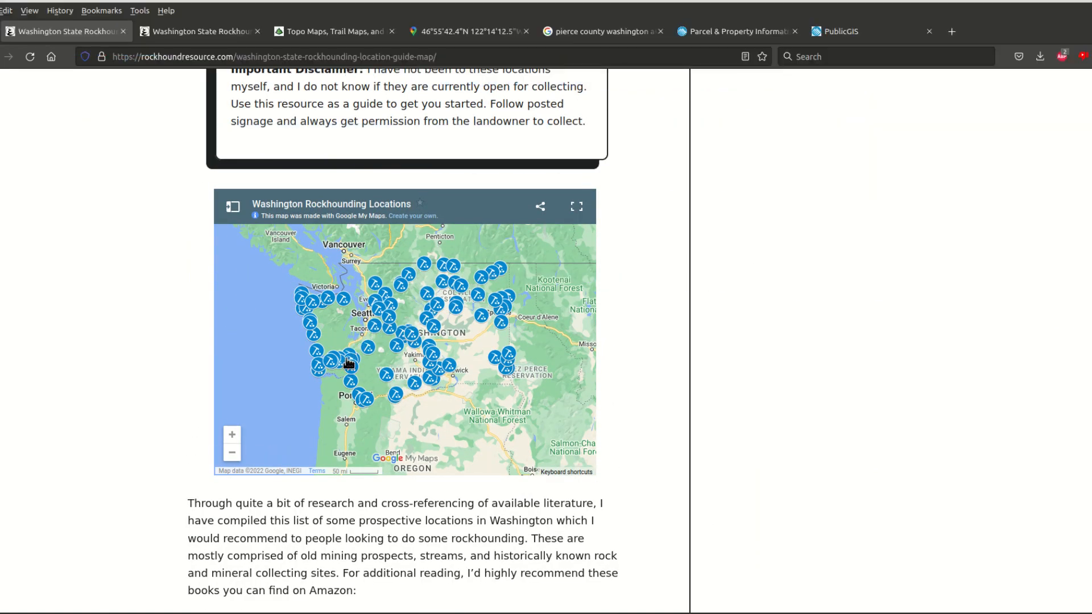
Open the rockhounding site marker near Clear Lake on the Washington map and select its approximate GPS coordinates.
scroll(364, 341, up, 5)
drag(350, 305, 475, 431)
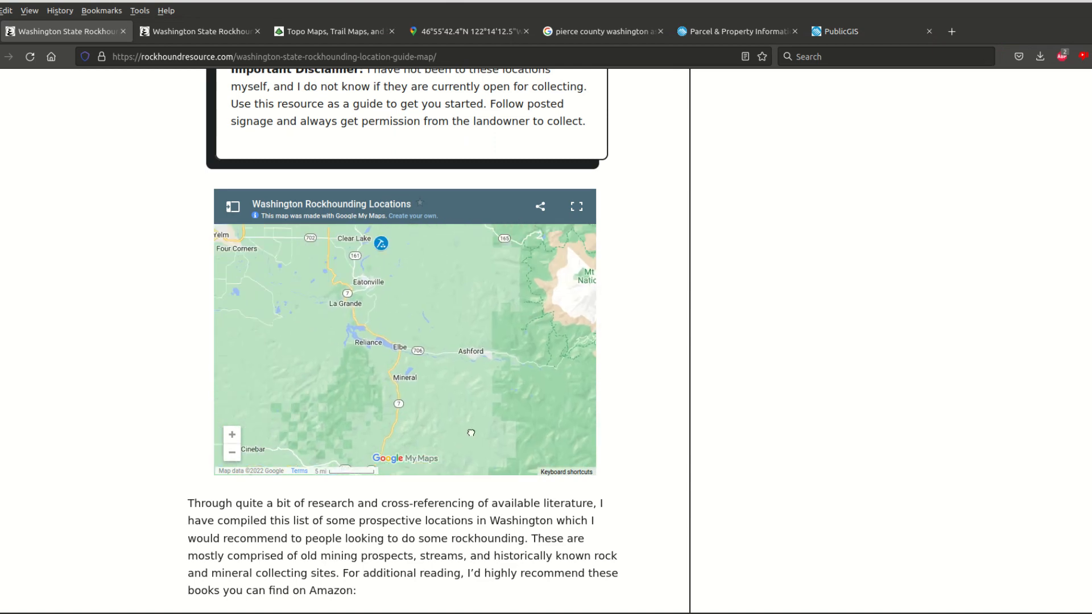
mouse_move(458, 330)
mouse_down()
mouse_move(470, 451)
mouse_move(484, 363)
mouse_up()
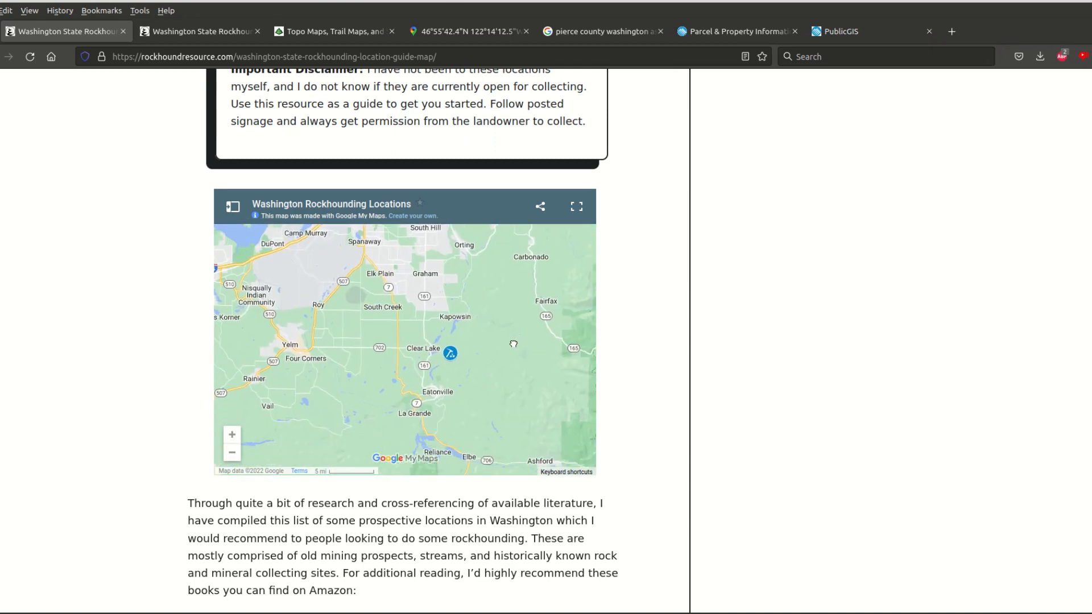
click(450, 353)
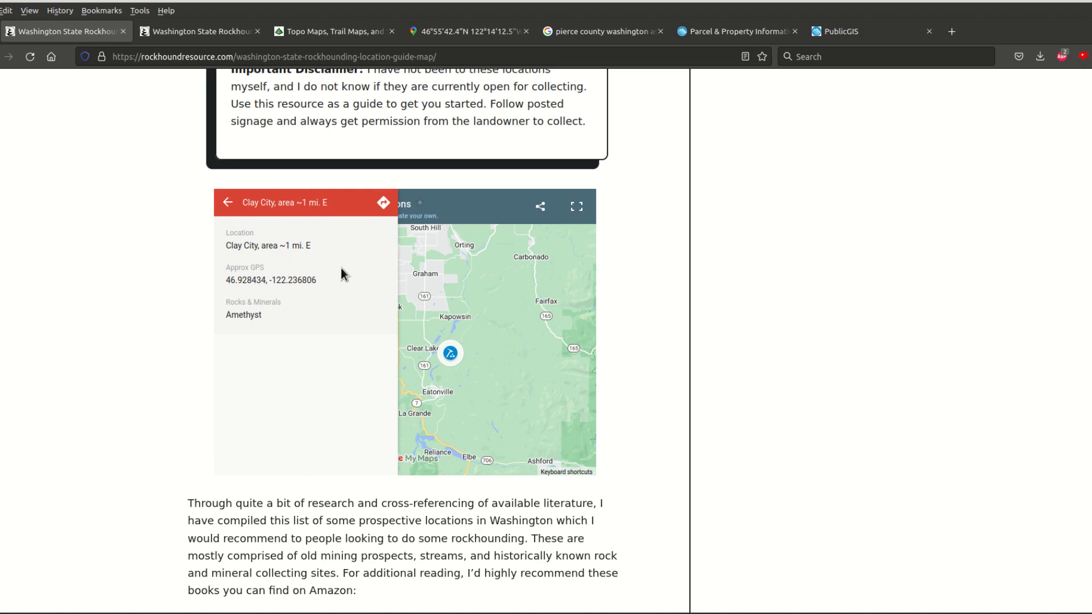
drag(326, 280, 231, 284)
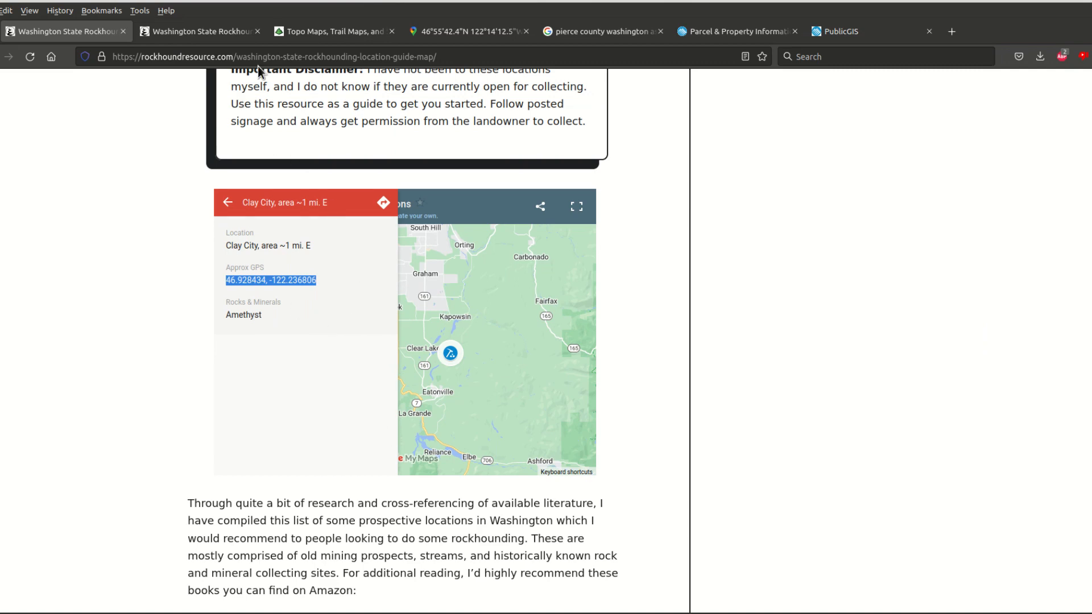
Switch to Gaia GPS and examine which map layers are visible.
click(333, 31)
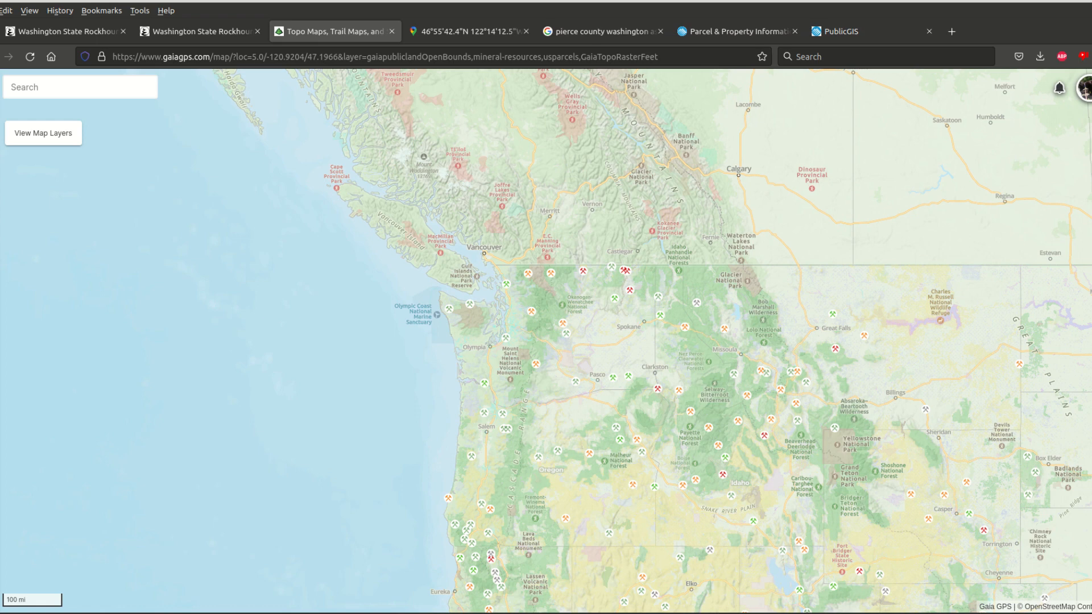
click(43, 132)
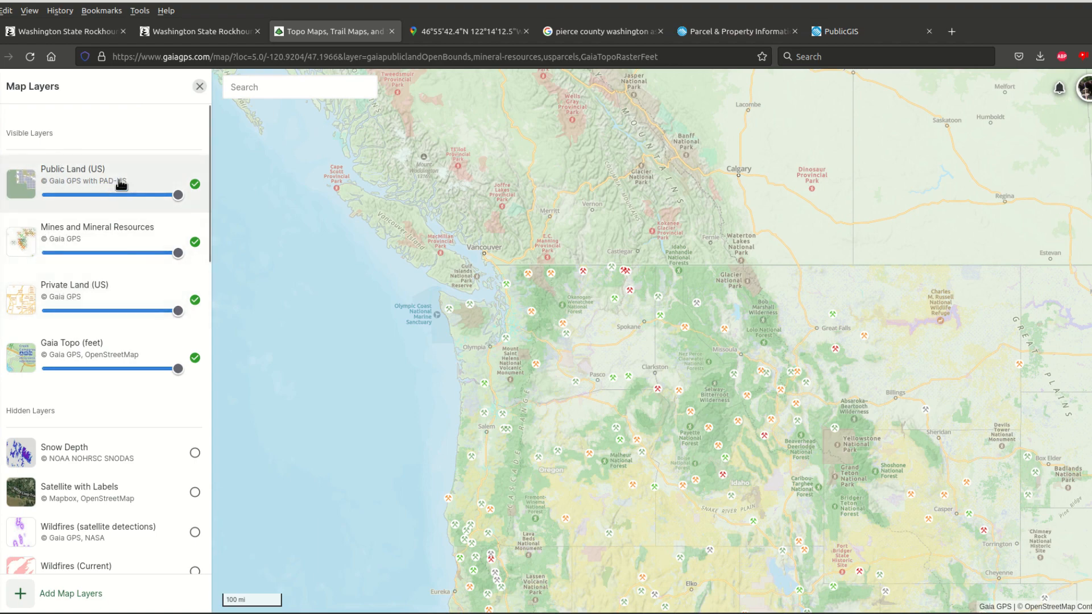
click(199, 87)
Return to the Washington locations map and copy the Clay City site's approximate GPS coordinates.
click(203, 38)
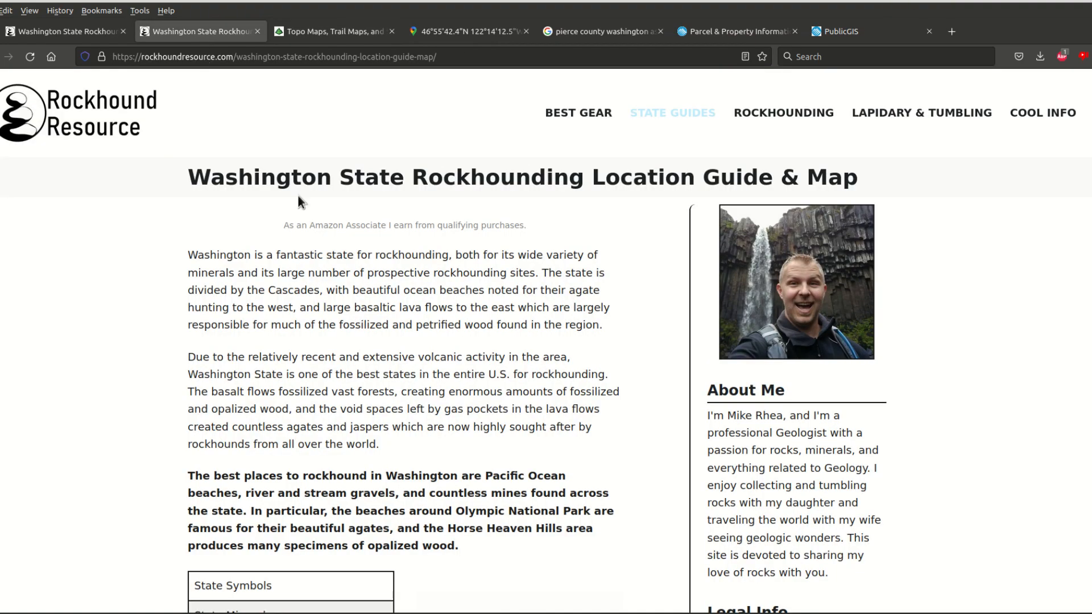
click(53, 27)
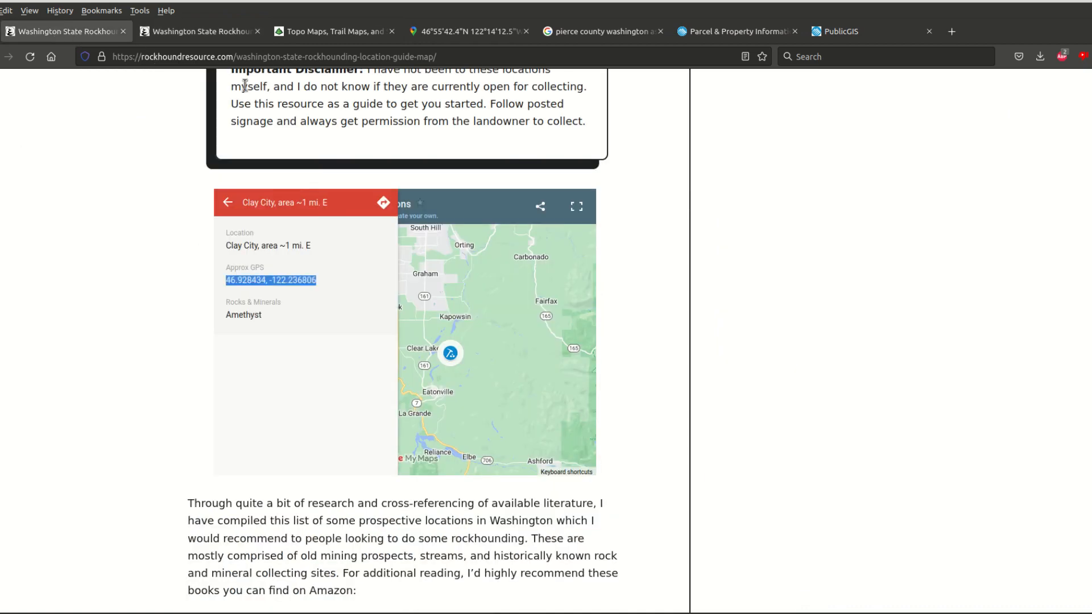
right_click(300, 280)
click(316, 288)
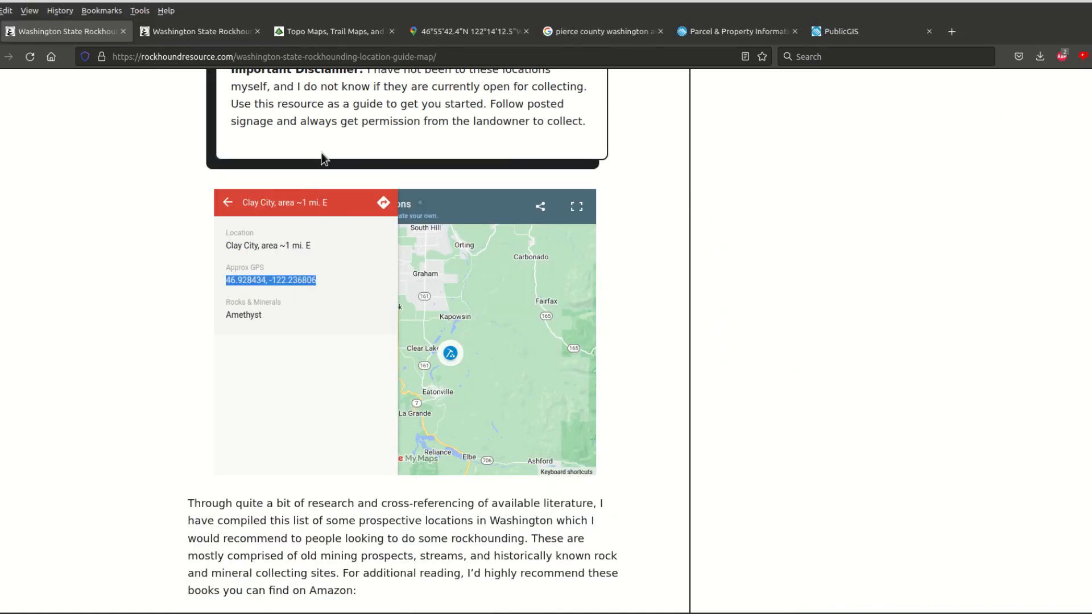
Search the Gaia GPS map for 46.928434, -122.236806 and mark that coordinate on the map.
click(339, 31)
click(40, 90)
key(ctrl+v)
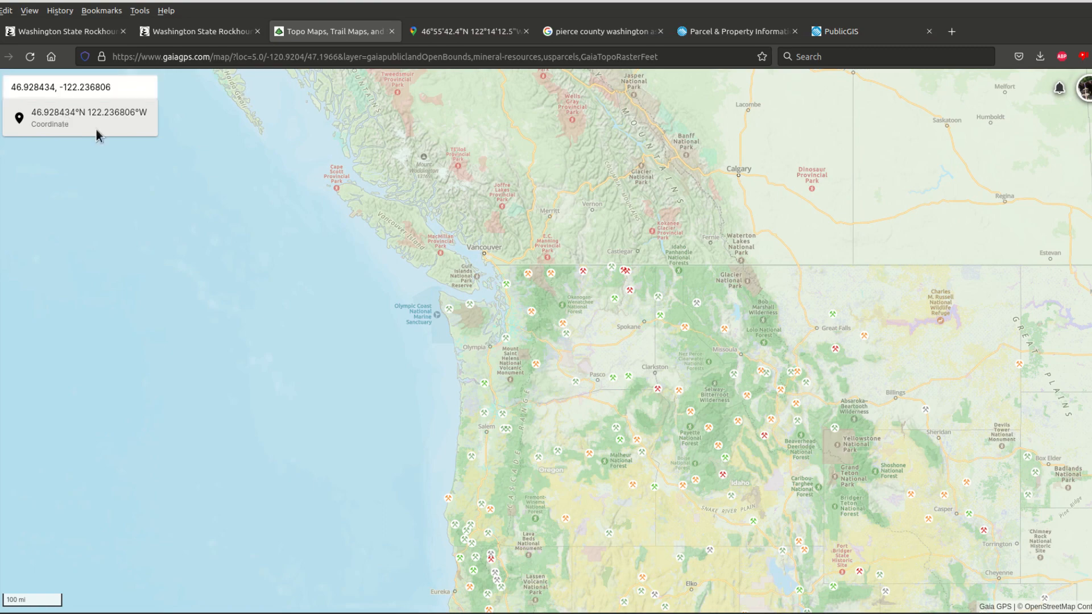
click(98, 133)
click(201, 87)
click(62, 90)
key(ctrl+v)
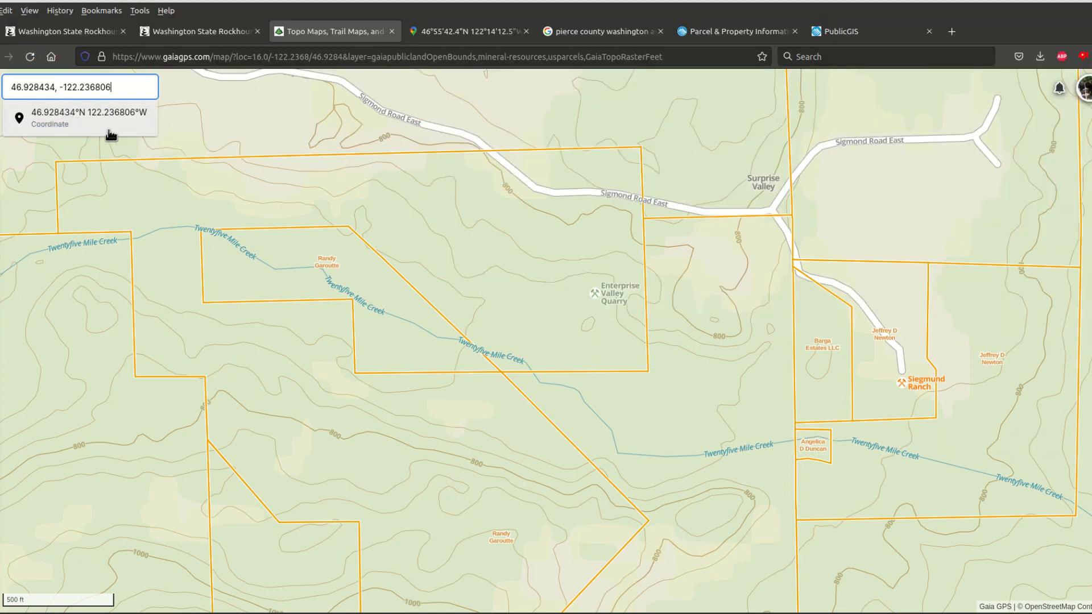
click(111, 129)
drag(397, 294, 646, 341)
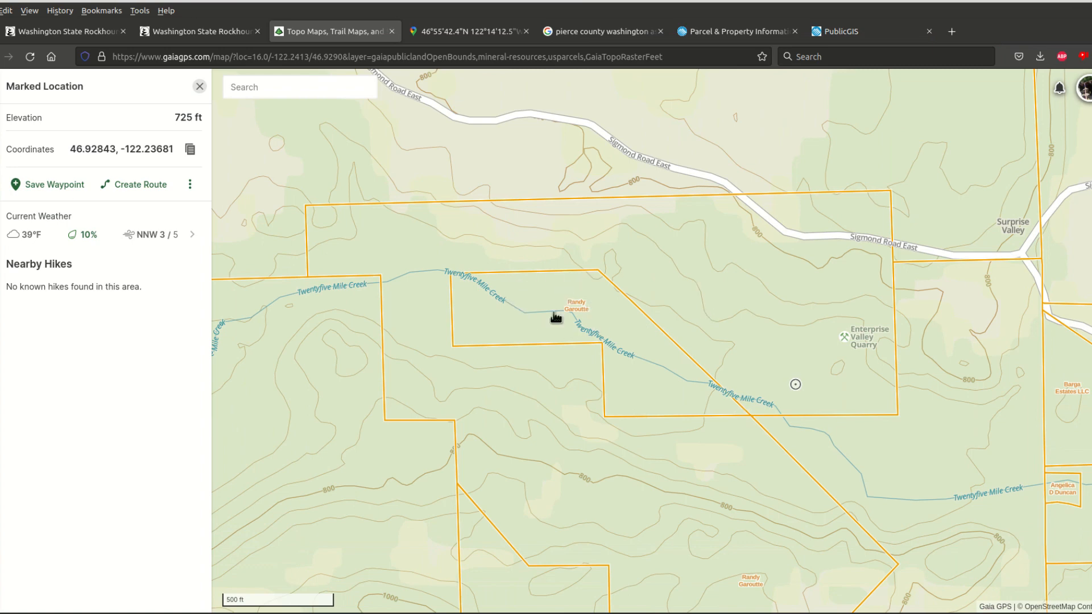
Look up the private land owner details of the parcel containing the site, just west of Enterprise Valley Quarry.
click(200, 87)
click(763, 324)
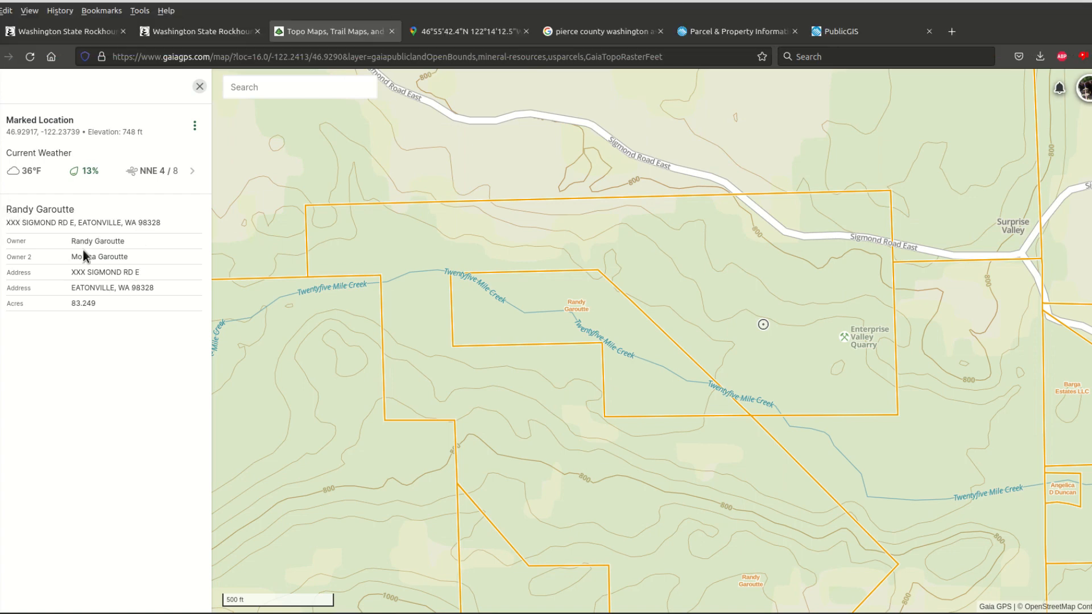
click(200, 87)
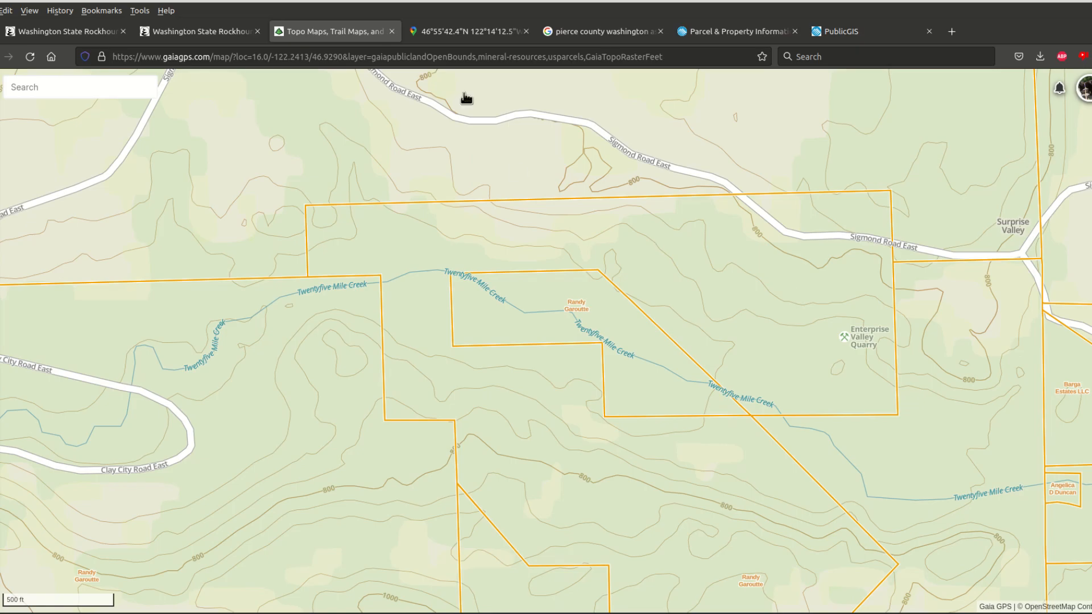
Search Google Maps for 46.928434, -122.236806 and check which county the pinned spot lies in.
click(424, 31)
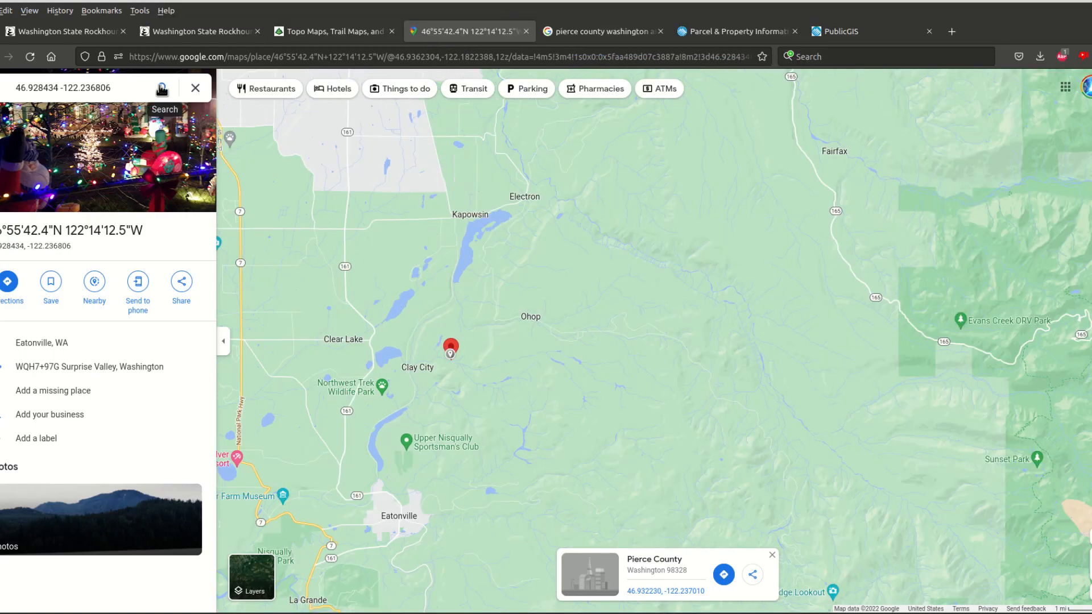
click(197, 88)
key(ctrl+v)
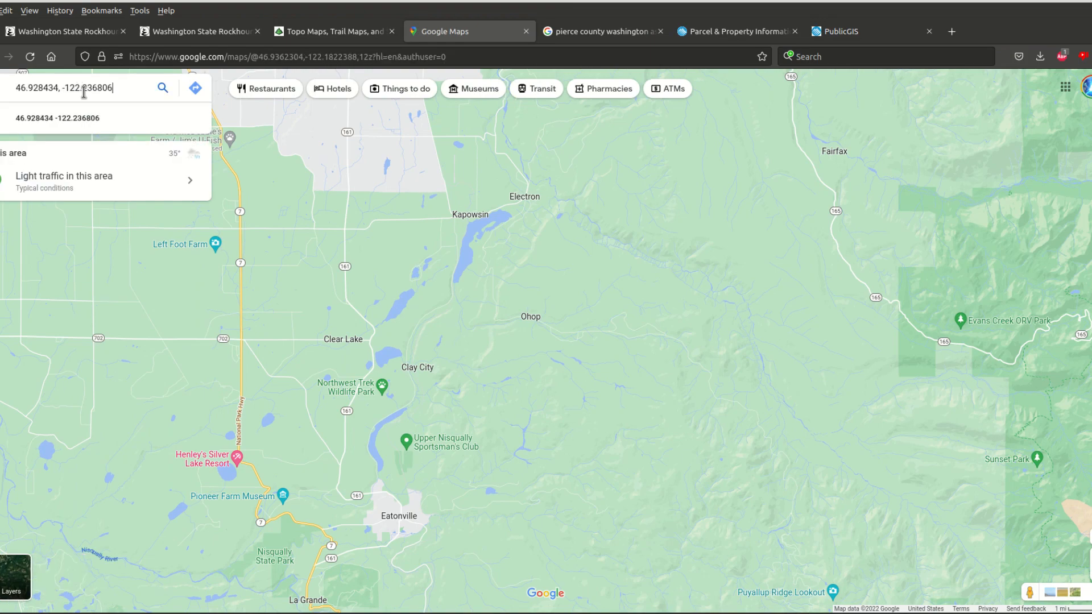
key(Return)
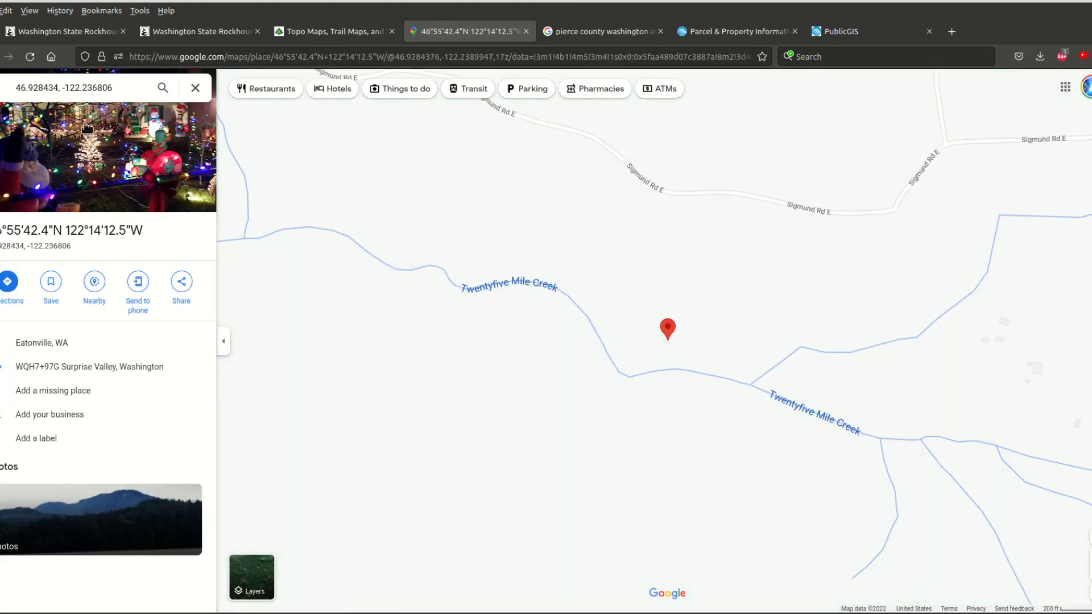
click(670, 329)
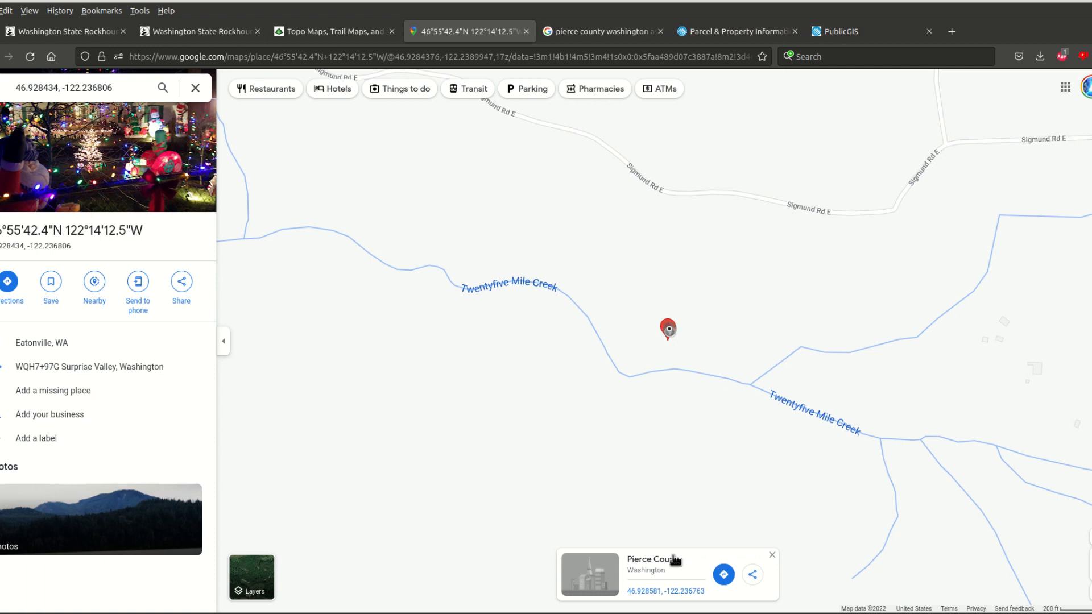
Review the Pierce County assessor search results and Parcel & Property Information page, and bring up the PublicGIS map.
click(596, 30)
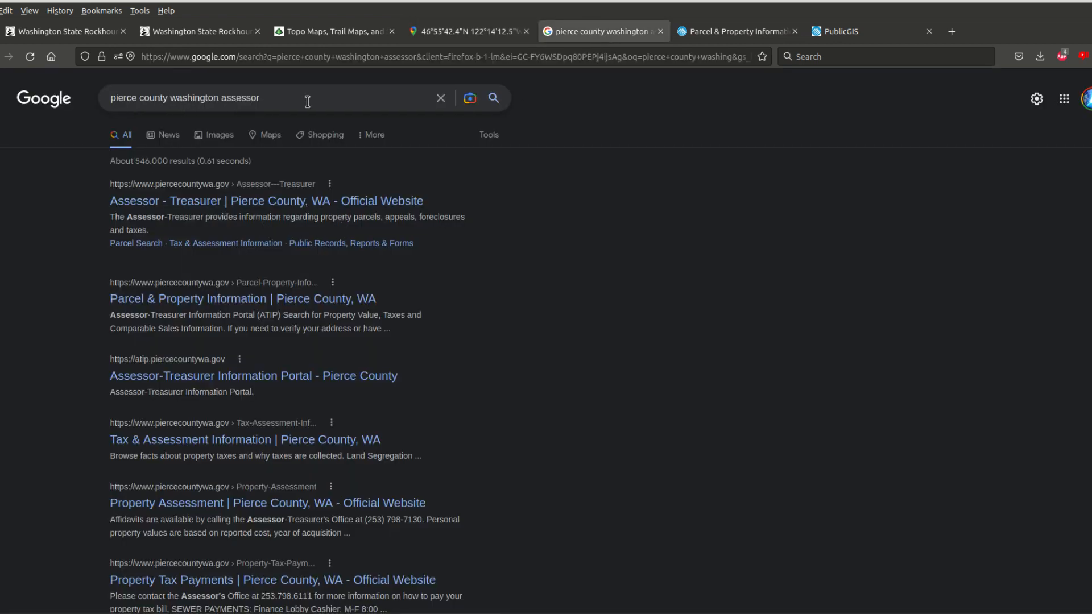
click(707, 40)
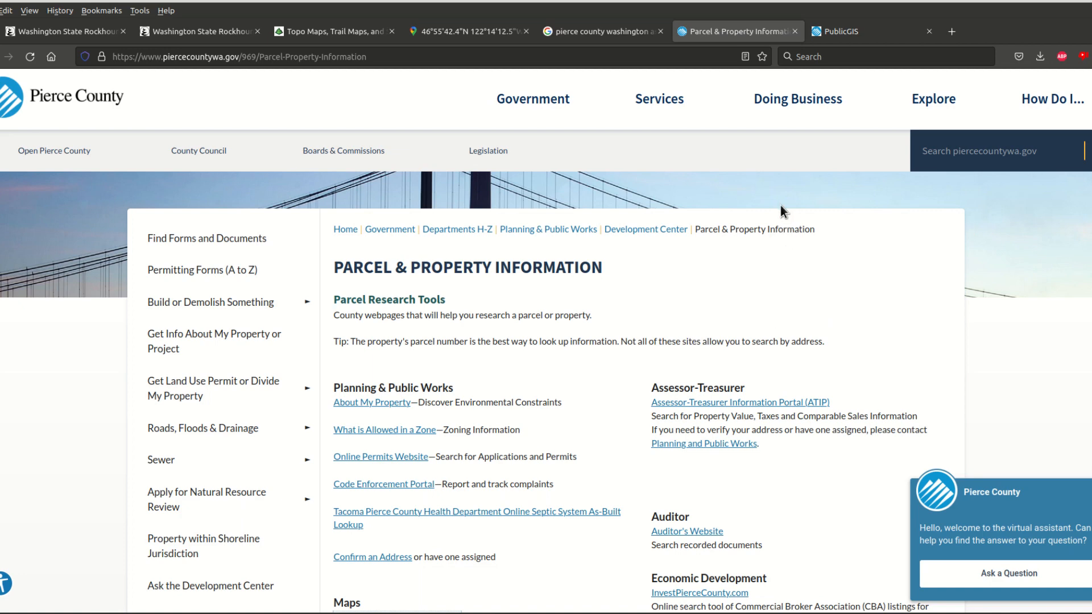
click(842, 32)
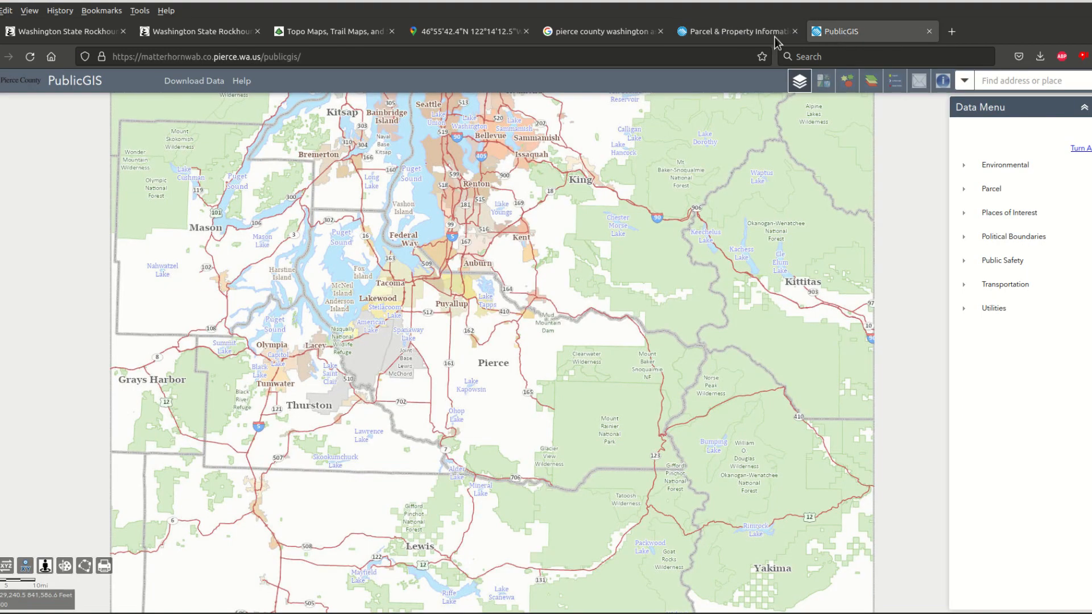
Review the parcel research tools and map links on Pierce County's Parcel & Property Information page and return to the PublicGIS map.
click(736, 34)
scroll(676, 486, down, 10)
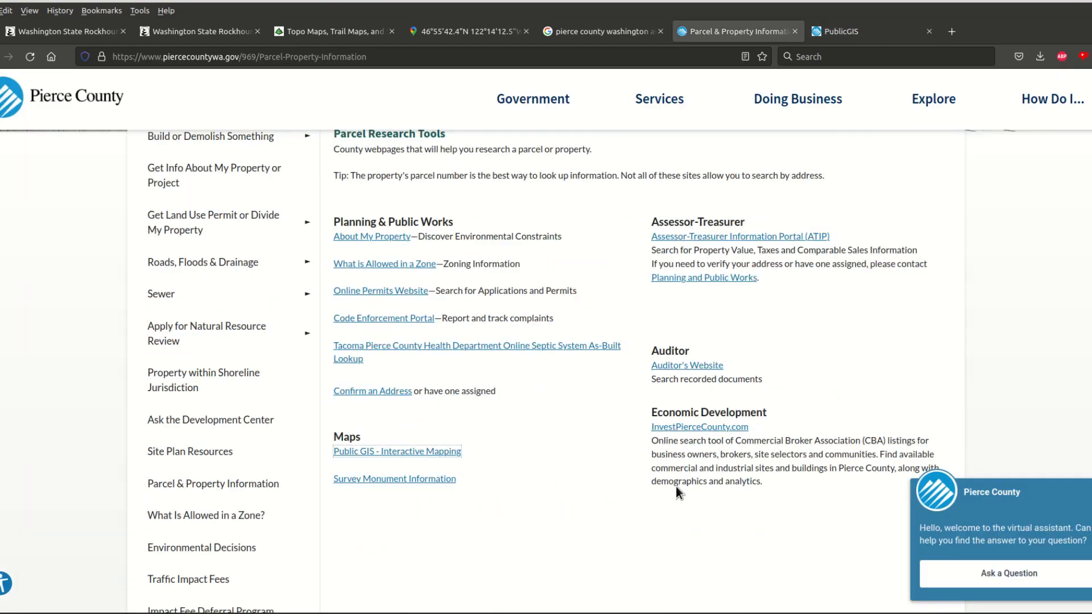
scroll(421, 369, up, 4)
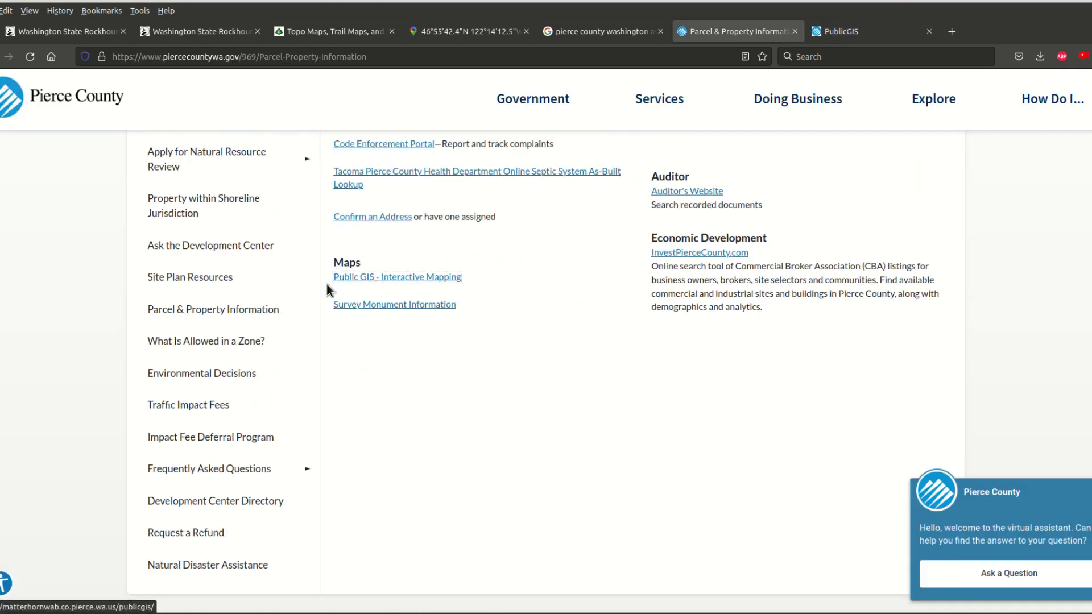
click(824, 31)
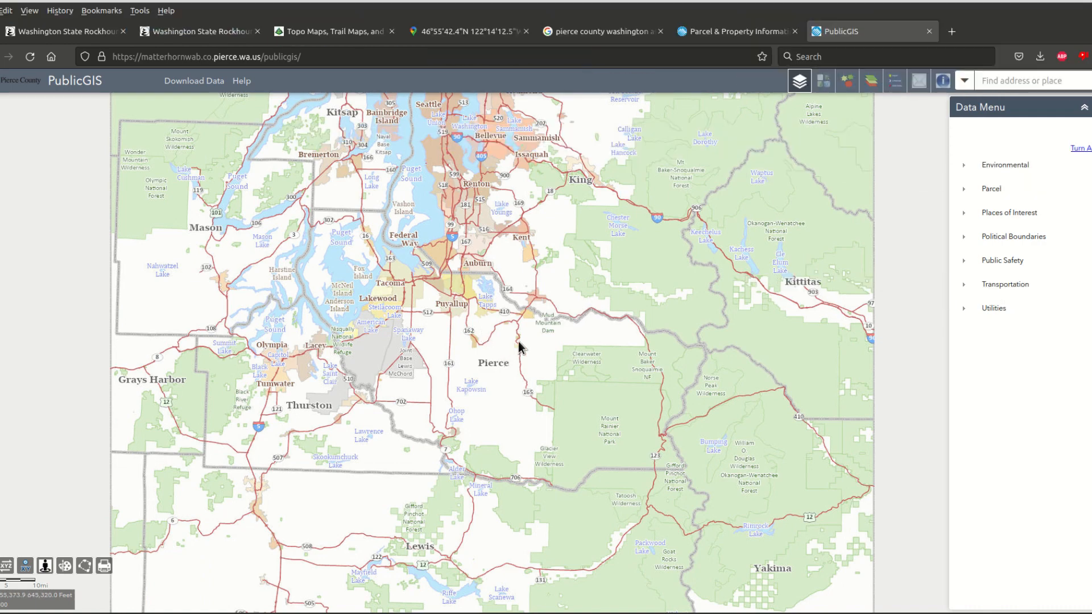
Search the PublicGIS map for 46.928434, -122.236806 and bring up the tax parcel details for the parcel at the site.
scroll(519, 346, up, 2)
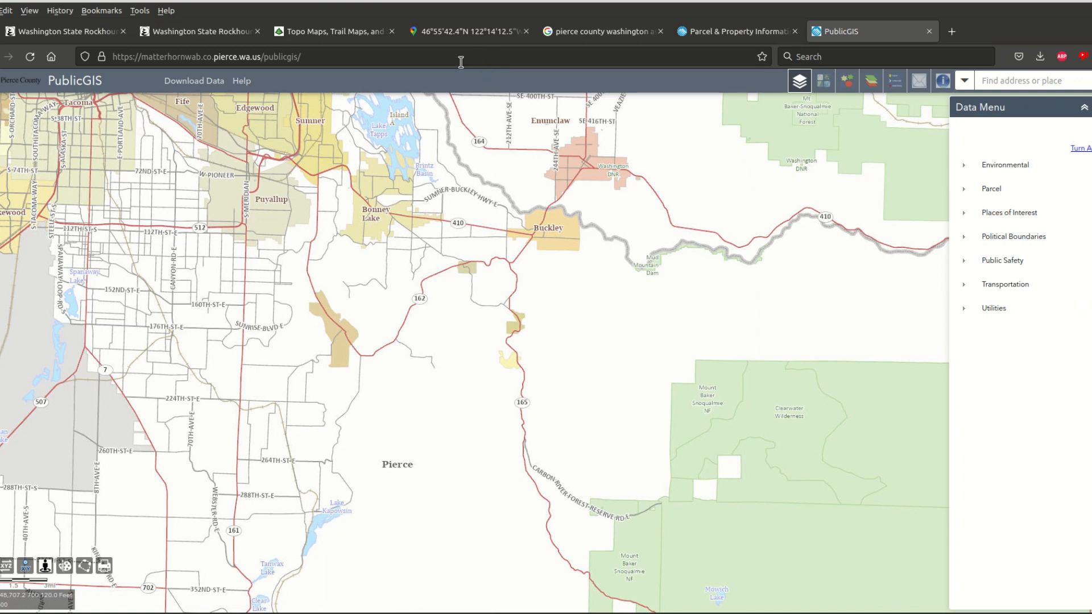
click(1002, 82)
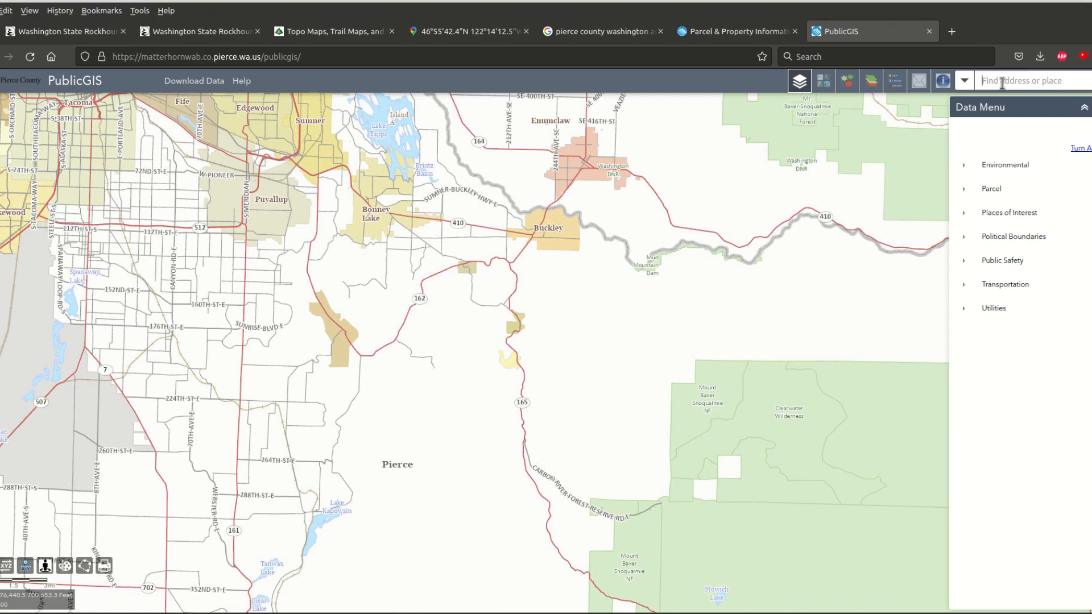
text(46.928434, -122.236806)
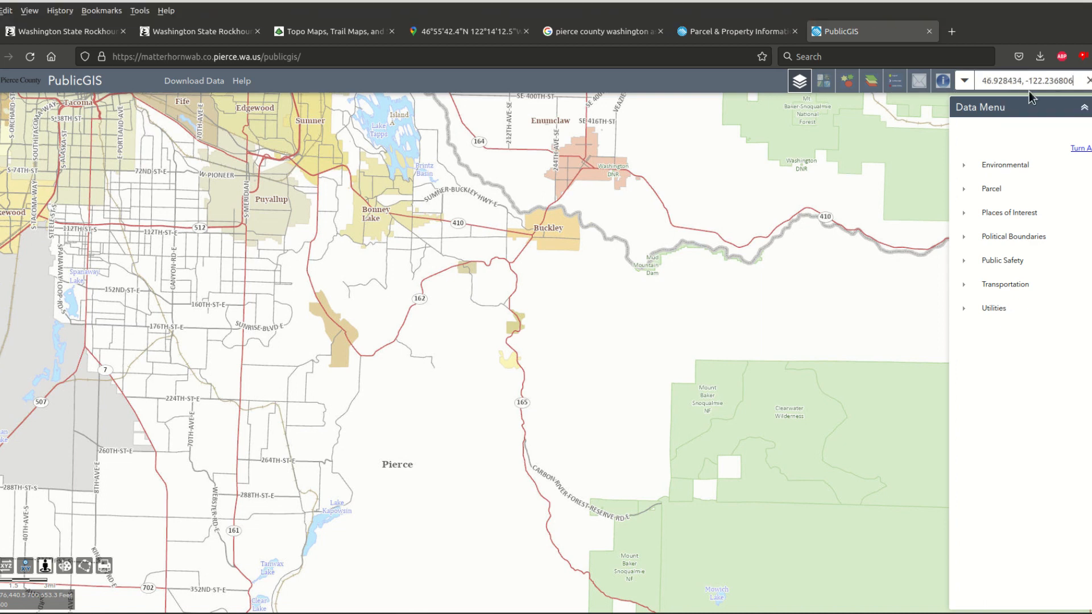
key(Return)
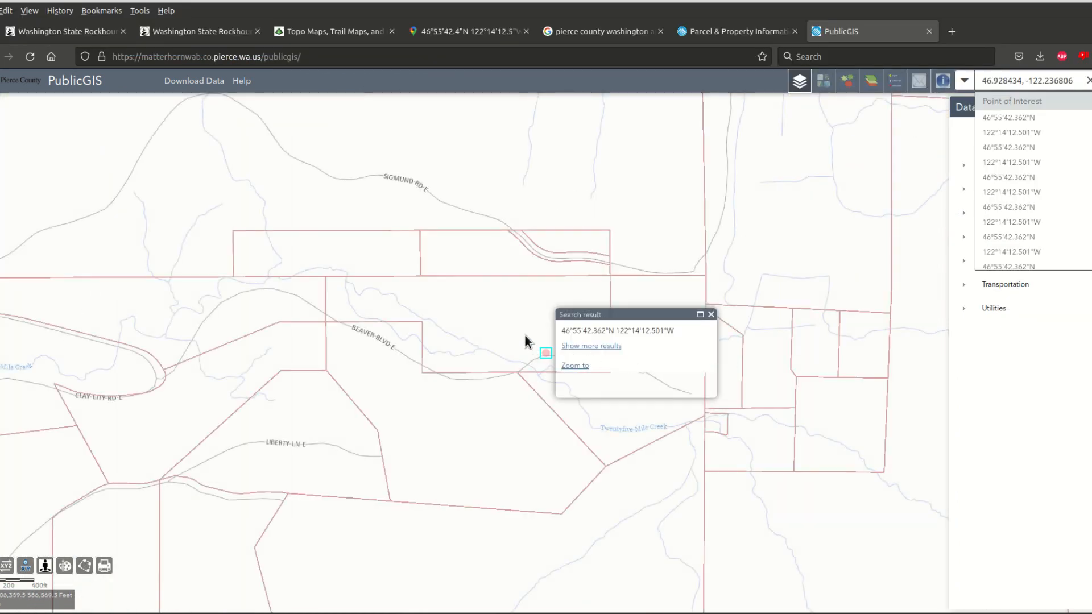
click(493, 339)
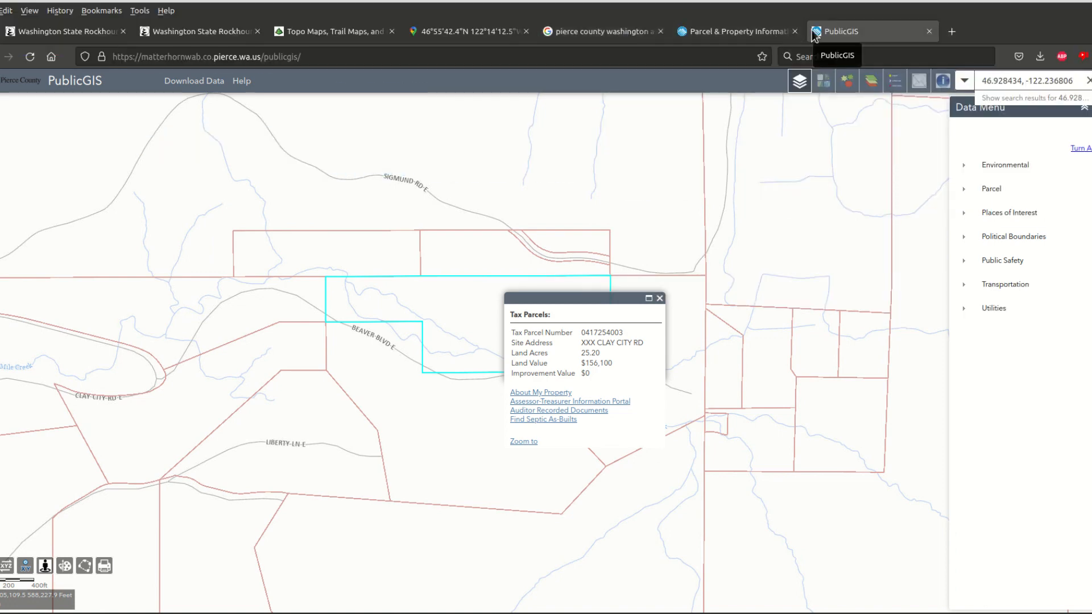
Compare the Gaia GPS parcel map with the PublicGIS tax parcel, revisiting the Pierce County property page and the Washington rockhounding guide.
click(332, 30)
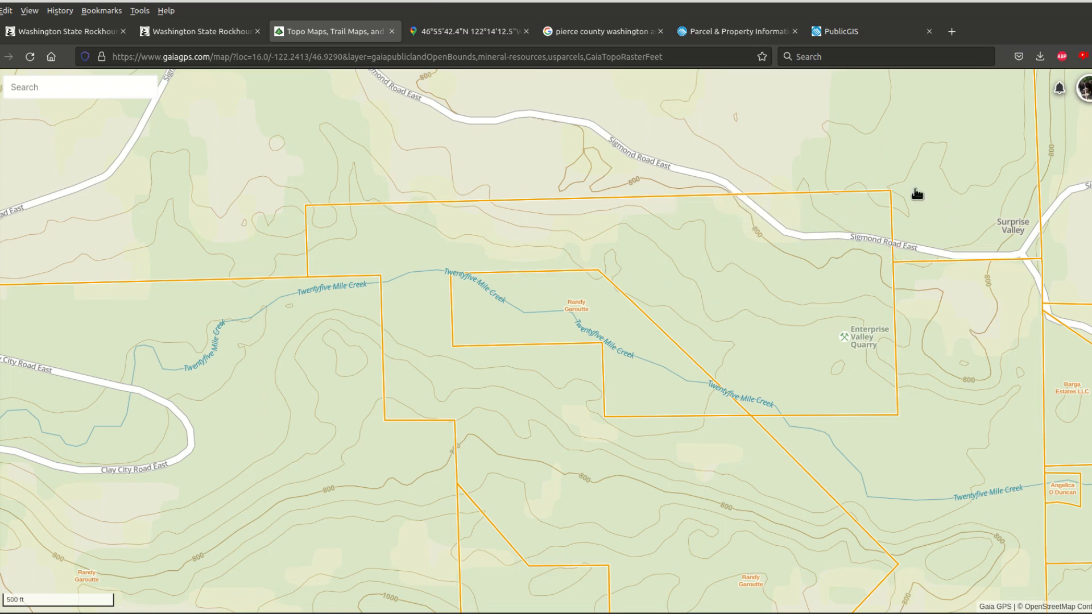
click(736, 32)
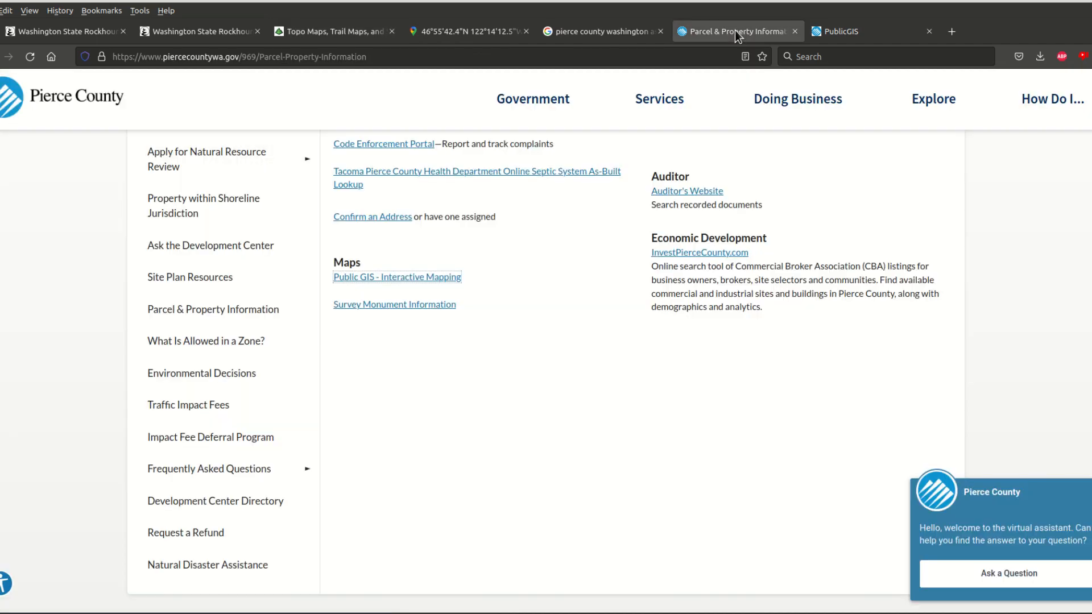
click(862, 28)
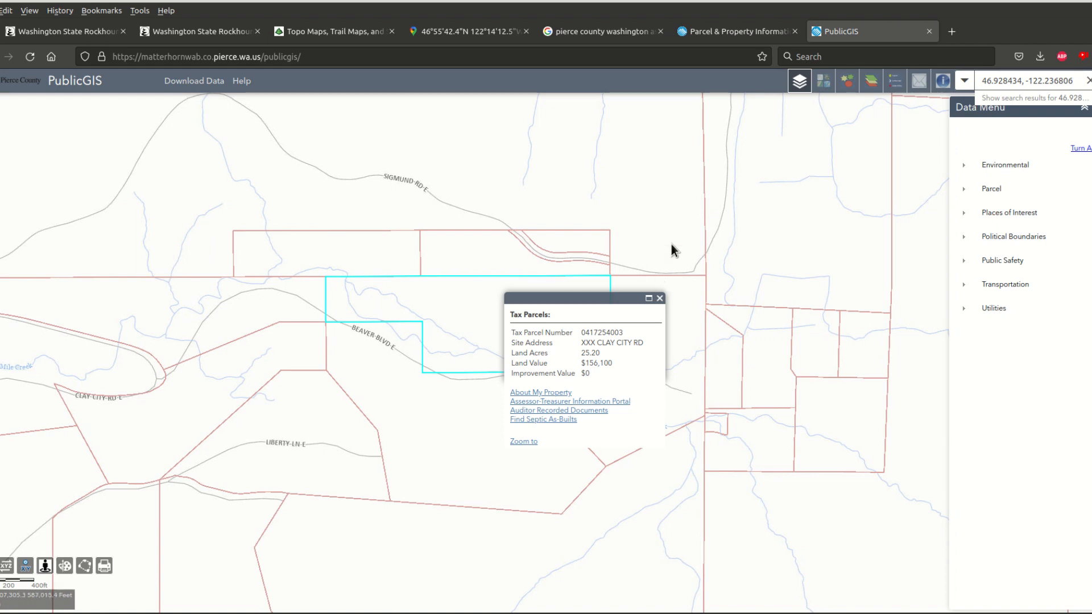
click(168, 33)
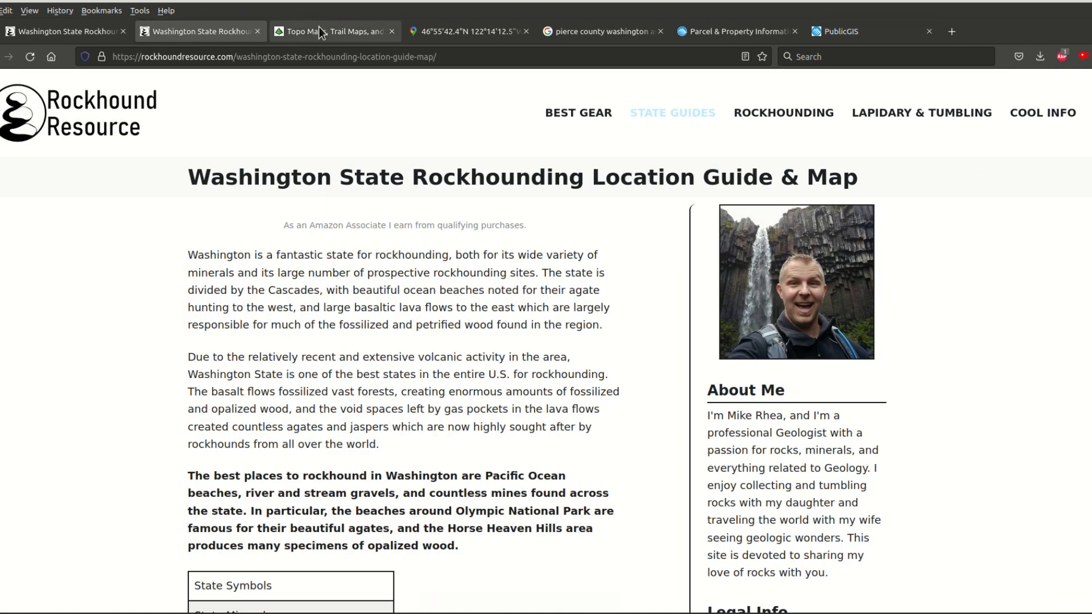
click(753, 27)
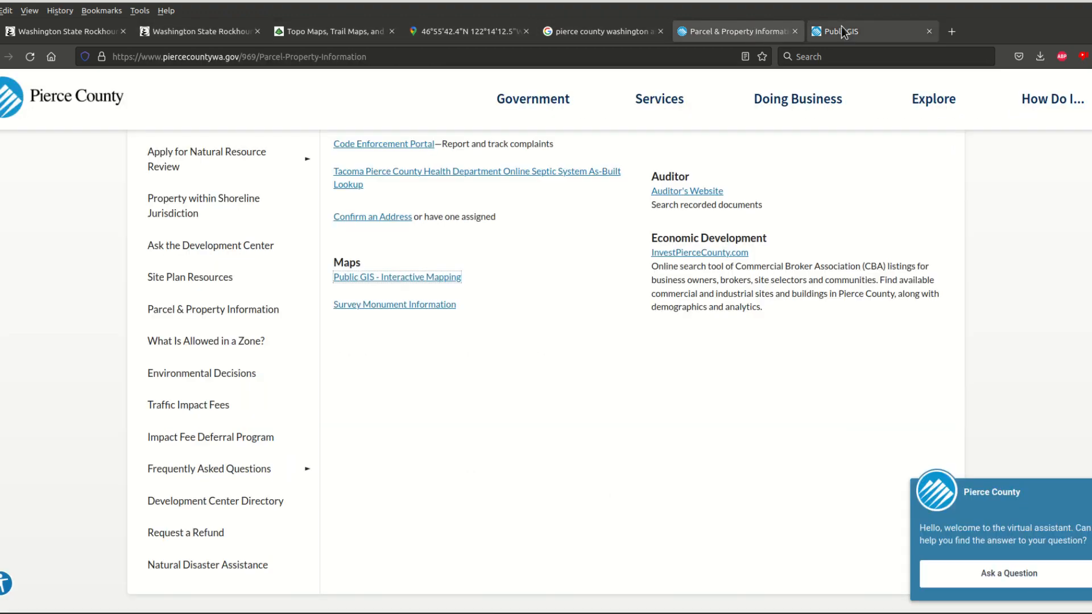
click(893, 25)
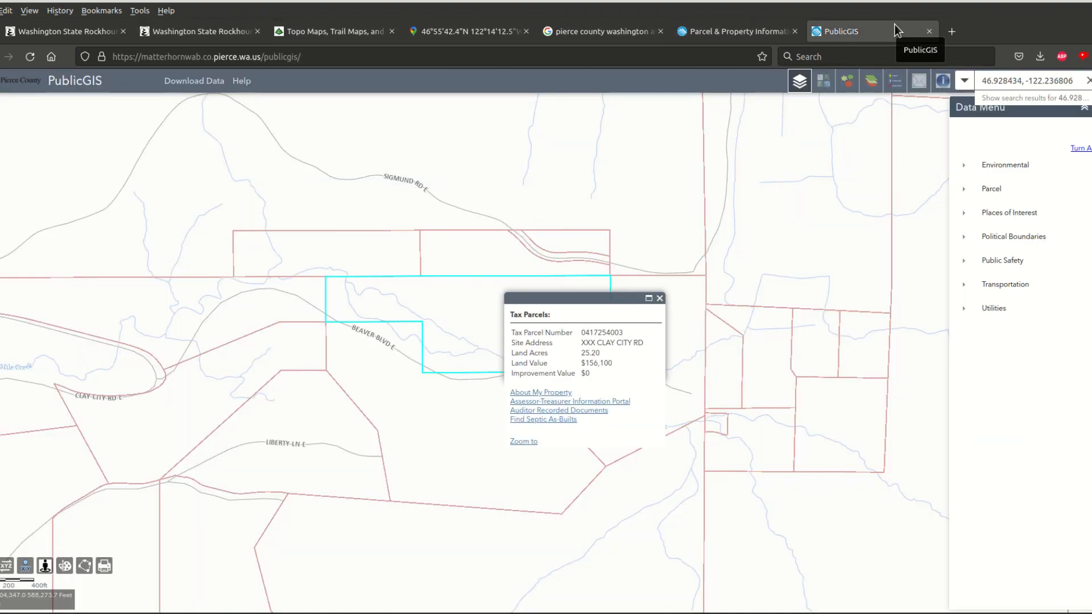